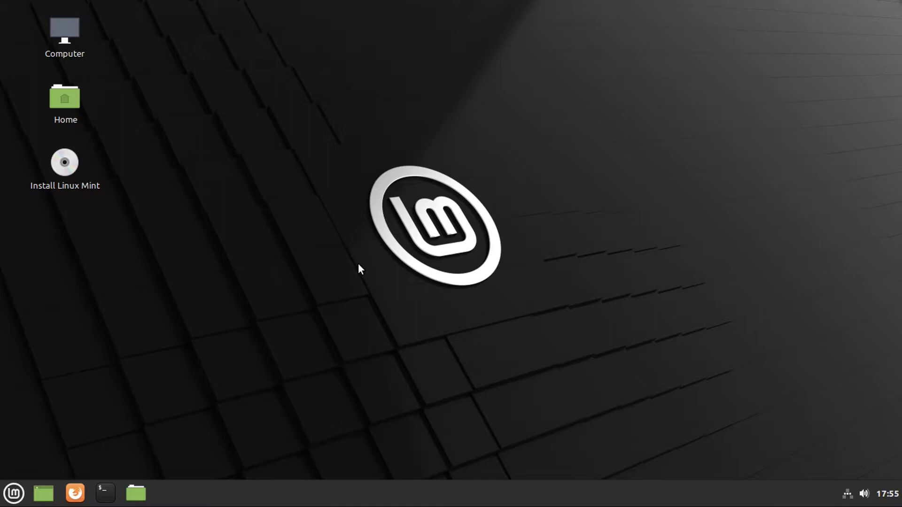
# - In the maximised file manager, browse the 32 GB Volume's Users folder to the Windows user's personal folder
pyautogui.click(136, 494)
pyautogui.press('super+Up')
pyautogui.click(61, 285)
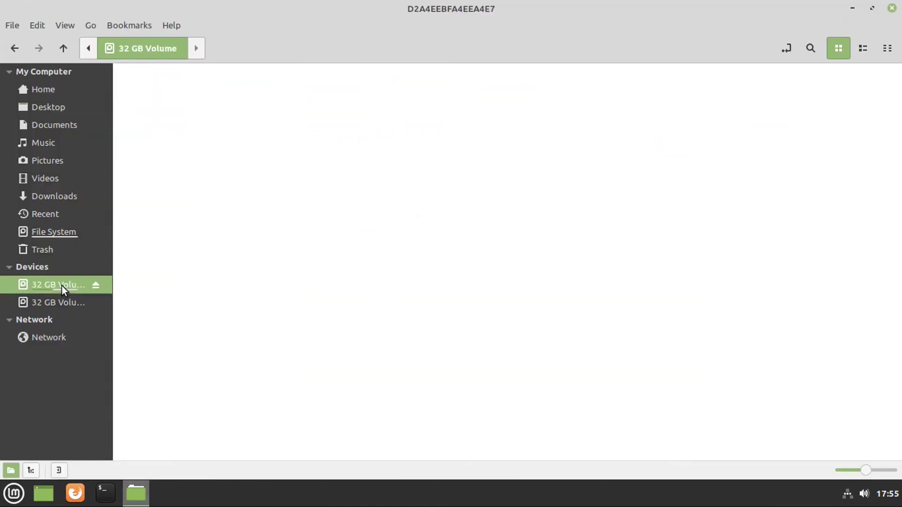
pyautogui.doubleClick(176, 182)
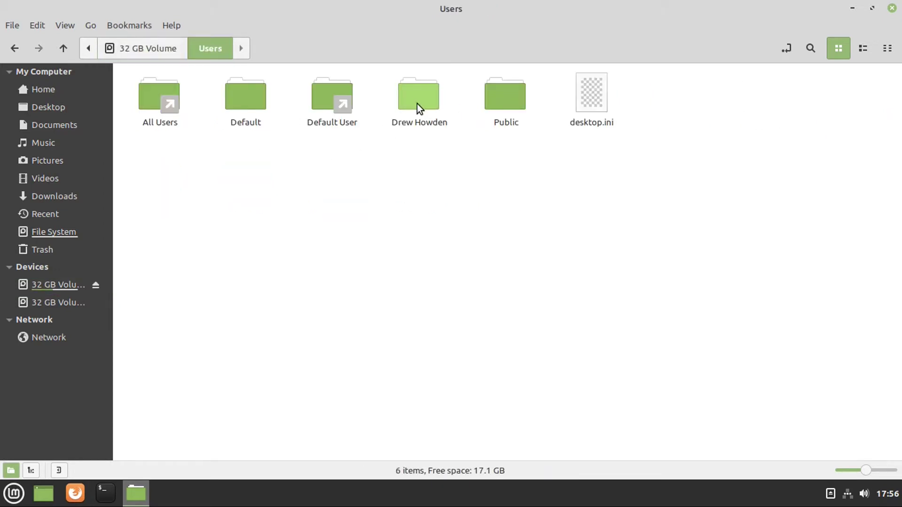
pyautogui.doubleClick(418, 99)
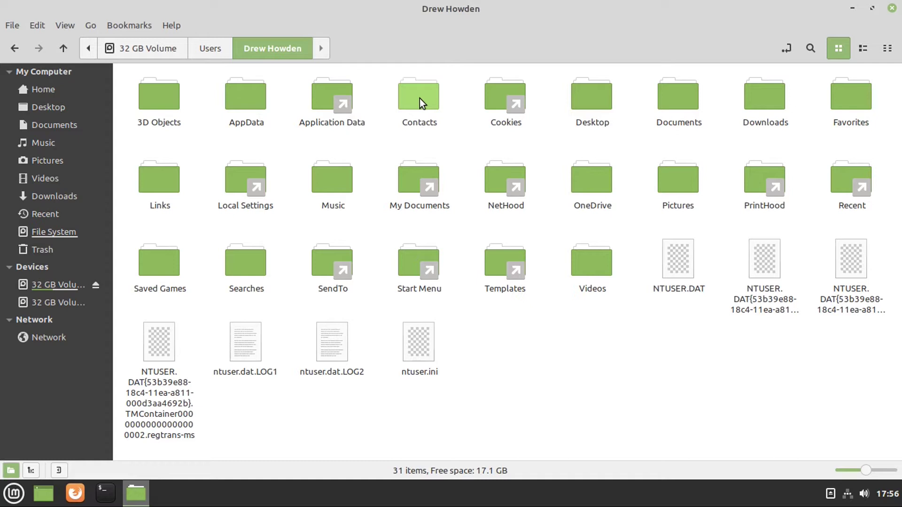
# - Close the file manager, unmount the 32 GB Volume, and bring up the application menu
pyautogui.click(892, 8)
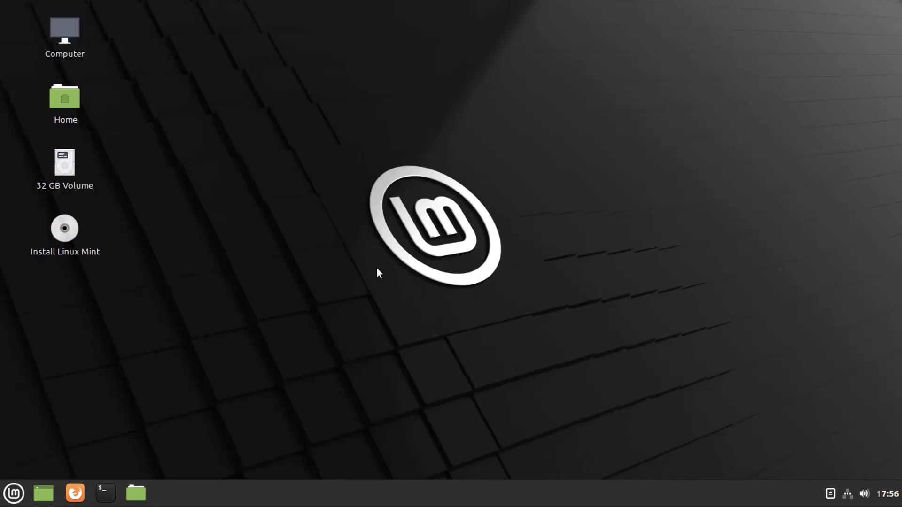
pyautogui.rightClick(61, 172)
pyautogui.click(99, 320)
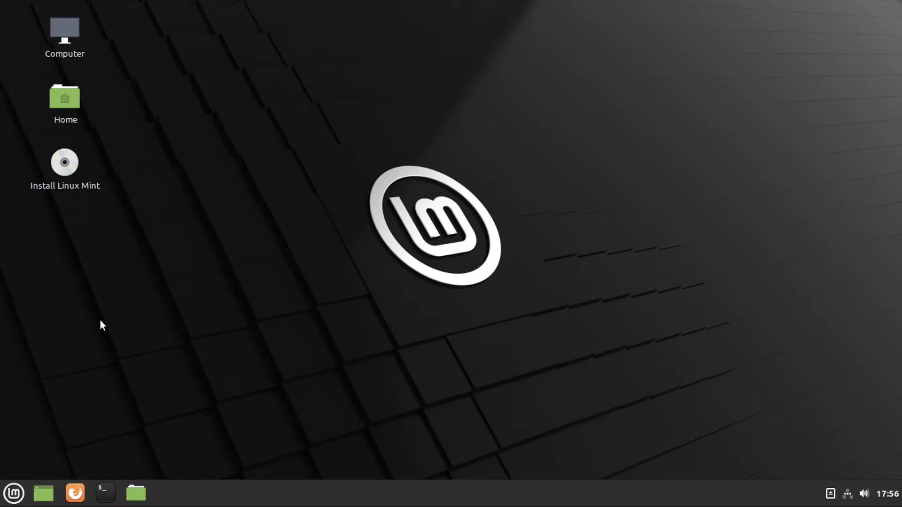
pyautogui.click(13, 493)
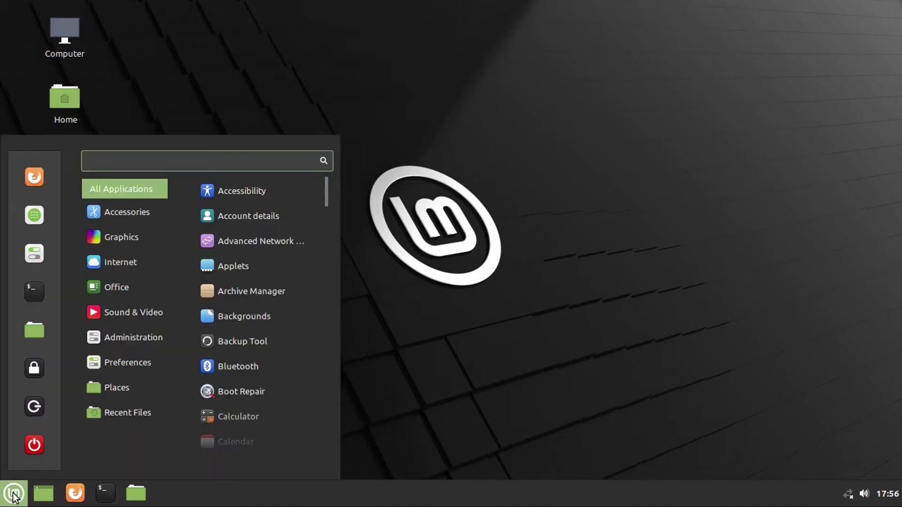
# - Launch GParted via a 'gpa' search and queue deletion of /dev/sda2, /dev/sda3 and /dev/sda4
pyautogui.write('gpa')
pyautogui.click(242, 191)
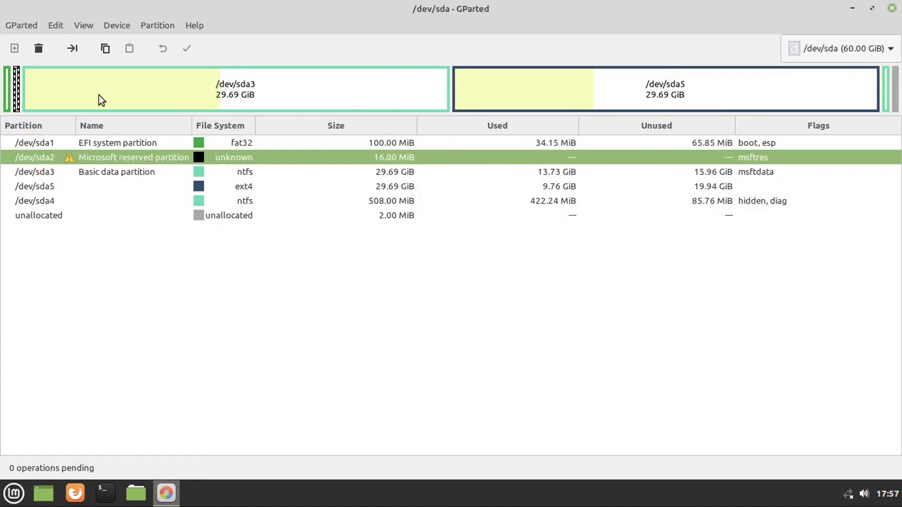
pyautogui.click(39, 48)
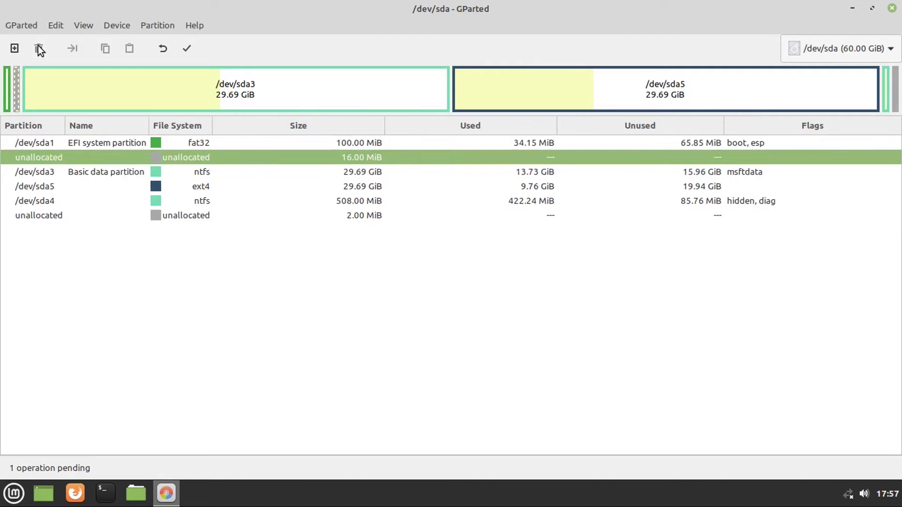
pyautogui.click(160, 173)
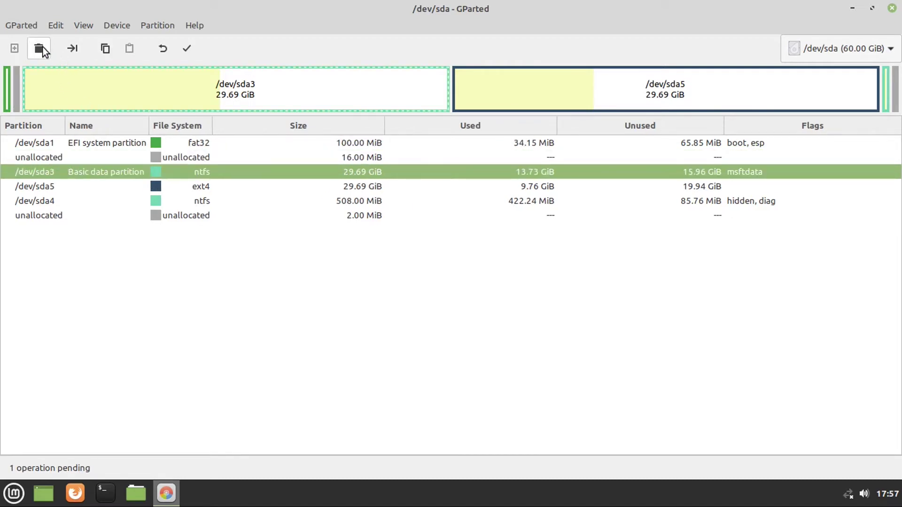
pyautogui.click(39, 47)
pyautogui.click(157, 189)
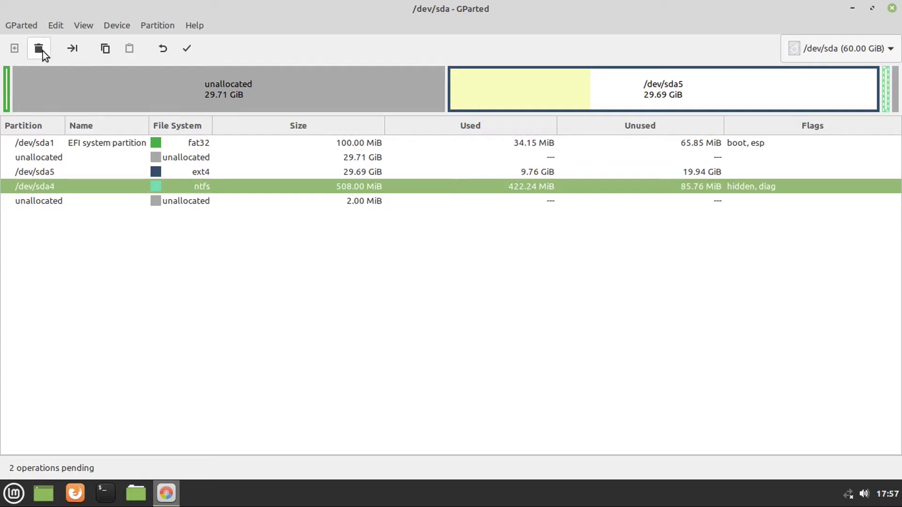
pyautogui.click(43, 51)
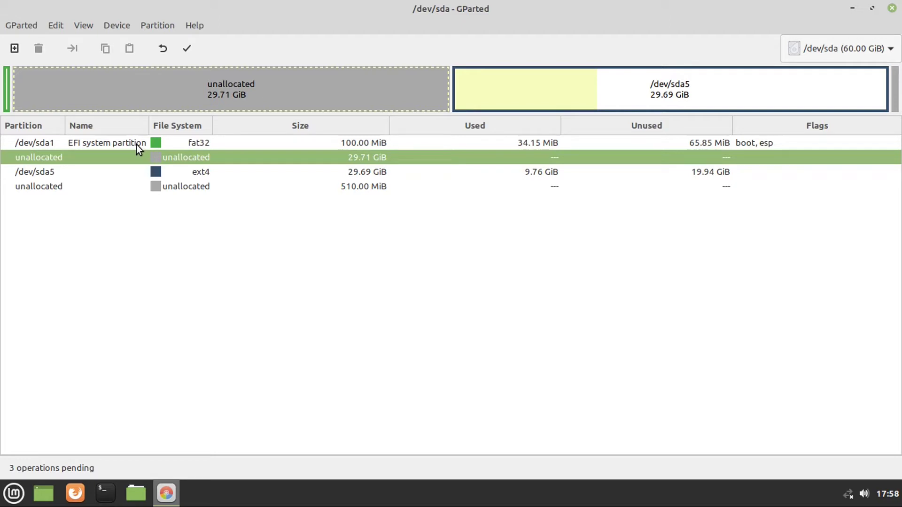
# - Resize /dev/sda5 over the free space on both sides to 59.90 GiB, accepting the move warning
pyautogui.click(105, 172)
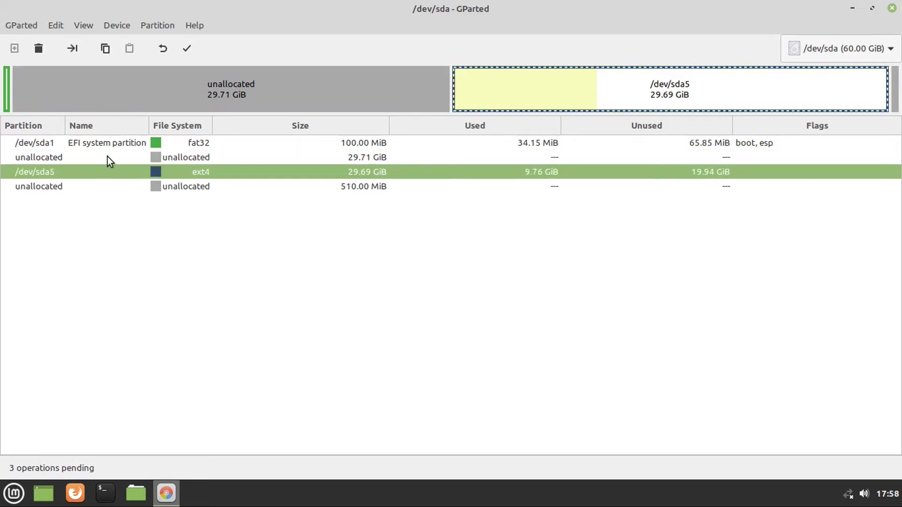
pyautogui.click(73, 48)
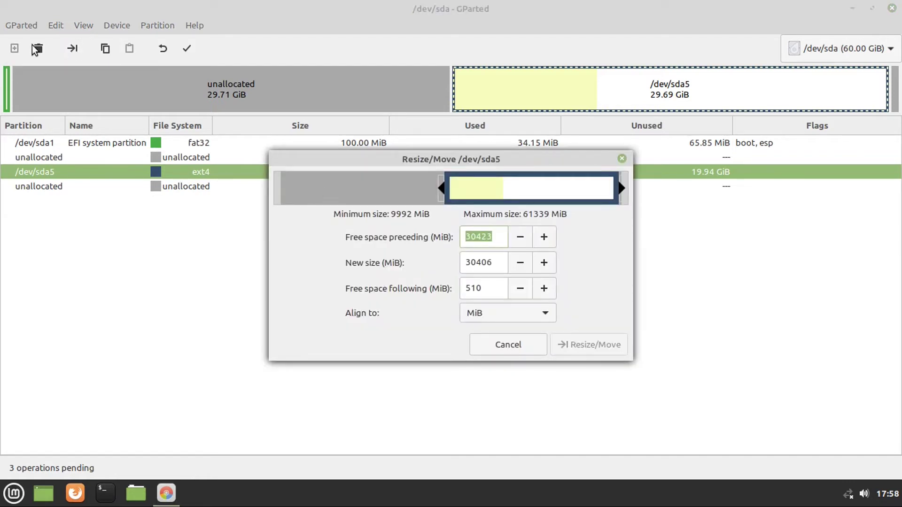
pyautogui.moveTo(621, 188); pyautogui.dragTo(633, 187)
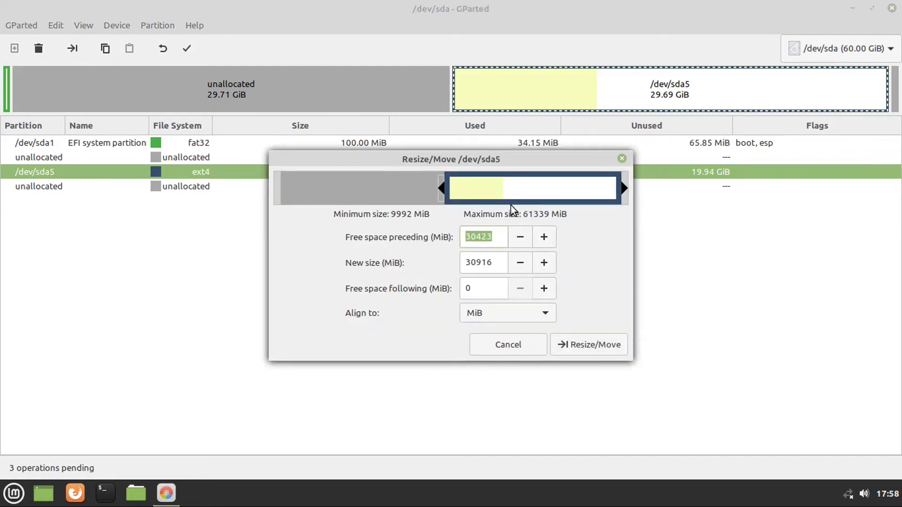
pyautogui.moveTo(441, 188); pyautogui.dragTo(270, 186)
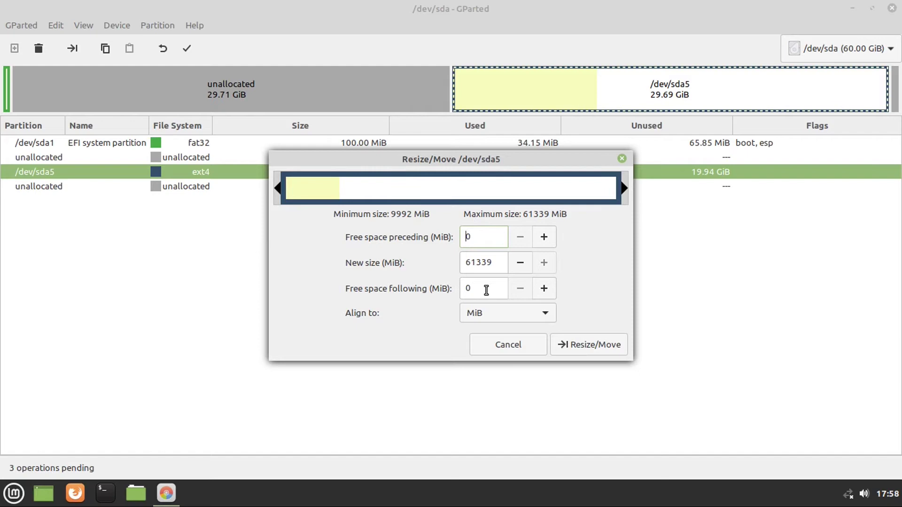
pyautogui.click(565, 343)
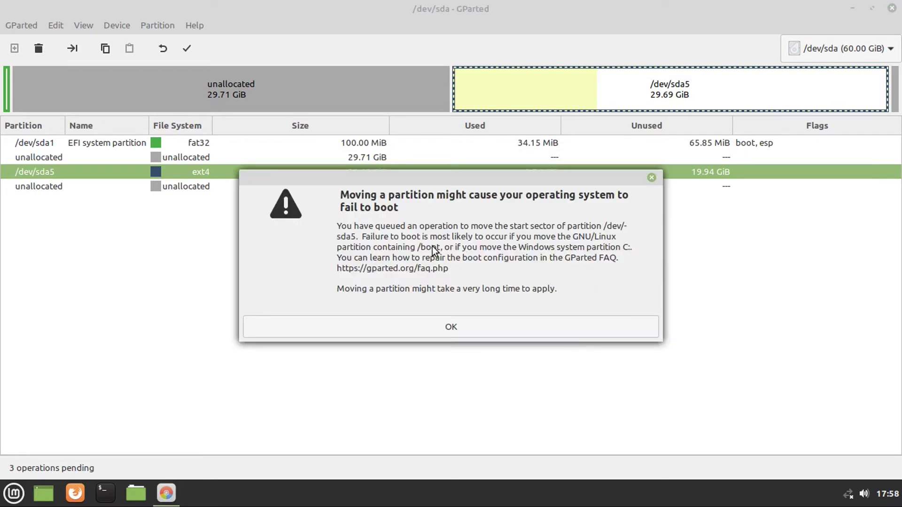
pyautogui.click(428, 328)
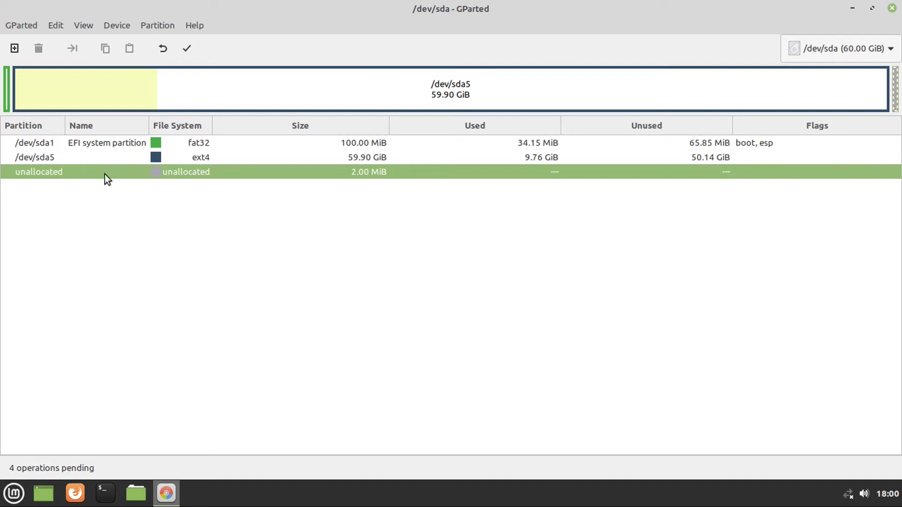
# - Apply all four pending partition operations and close the completed operations report
pyautogui.click(186, 49)
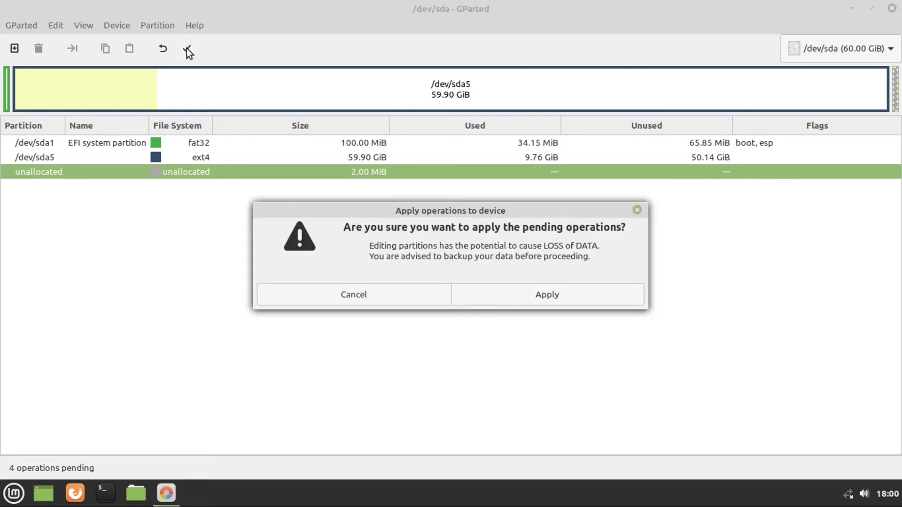
pyautogui.click(516, 292)
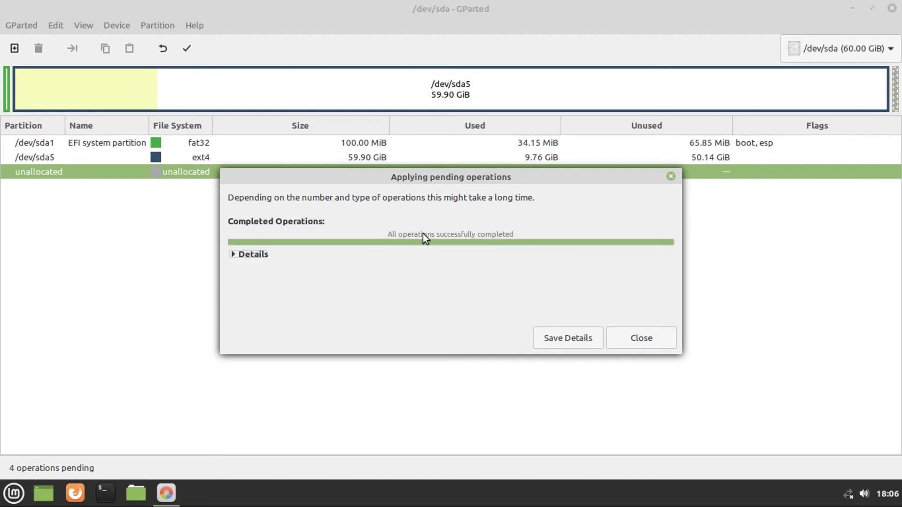
pyautogui.click(633, 338)
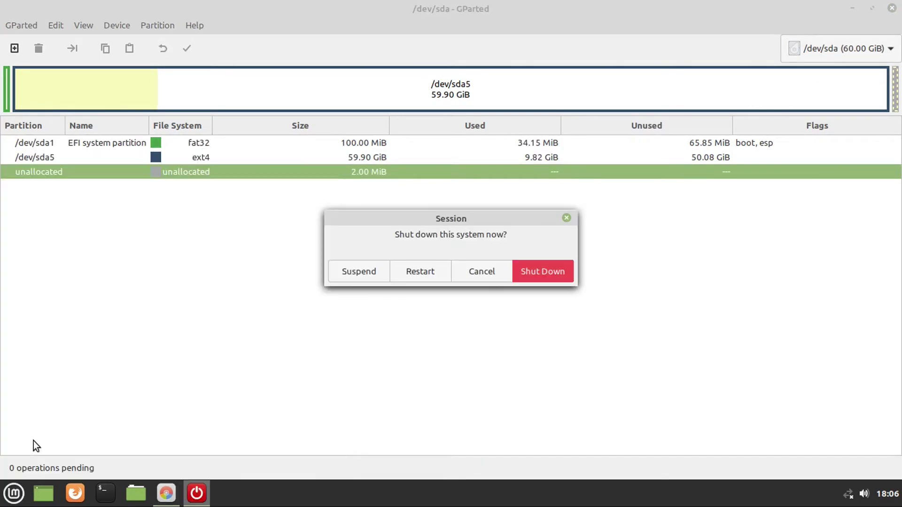
# - Restart, confirm Windows Boot Manager is still listed in GRUB, then select Linux Mint 20.2 Cinnamon to boot
pyautogui.click(406, 271)
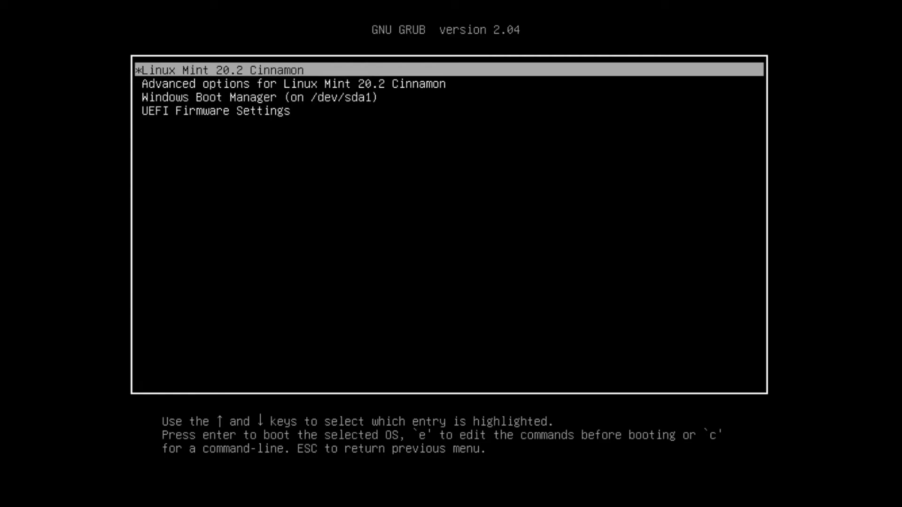
pyautogui.press('Down')
pyautogui.press('Down')
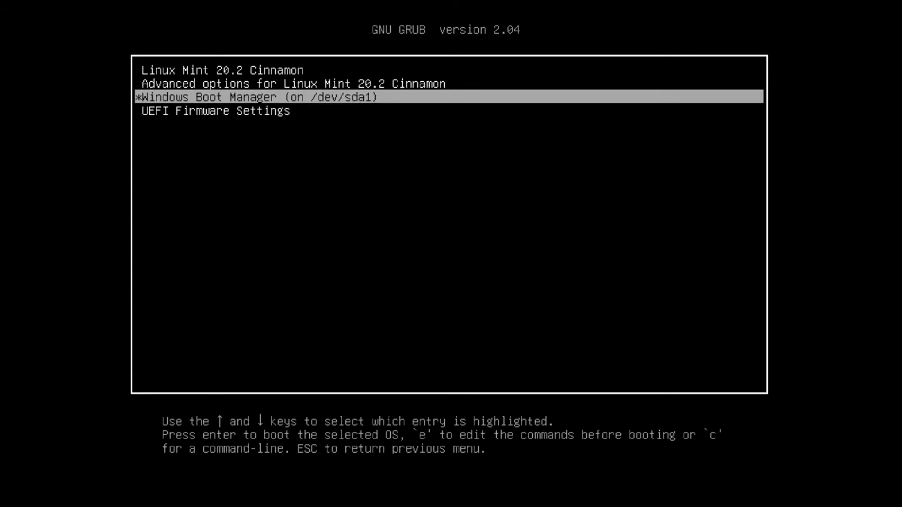
pyautogui.press('Up')
pyautogui.press('Up')
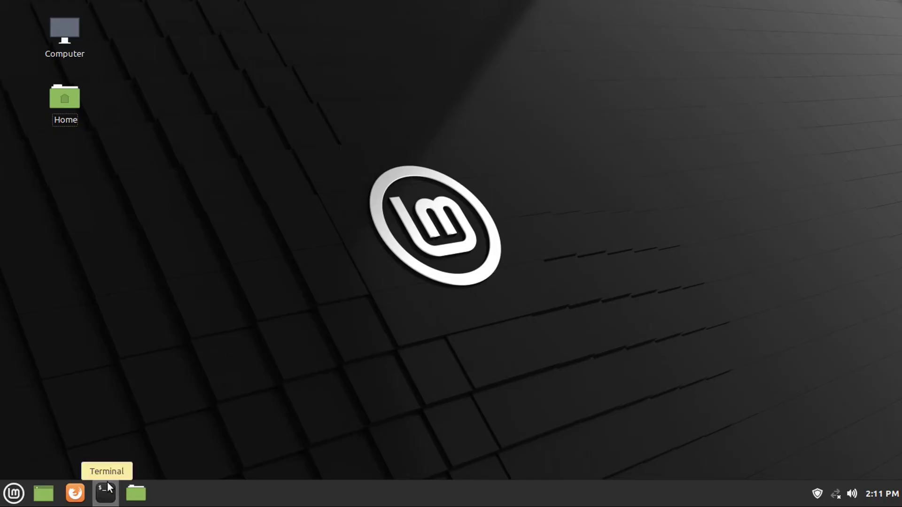
# - Run sudo update-grub in a new terminal, entering the administrator password
pyautogui.click(107, 482)
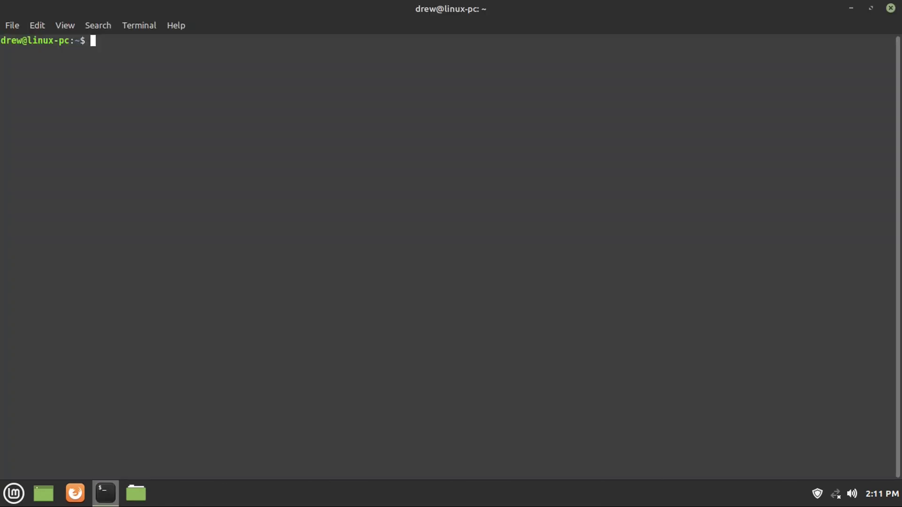
pyautogui.write('pdate-grub')
pyautogui.press('Return')
pyautogui.write('****')
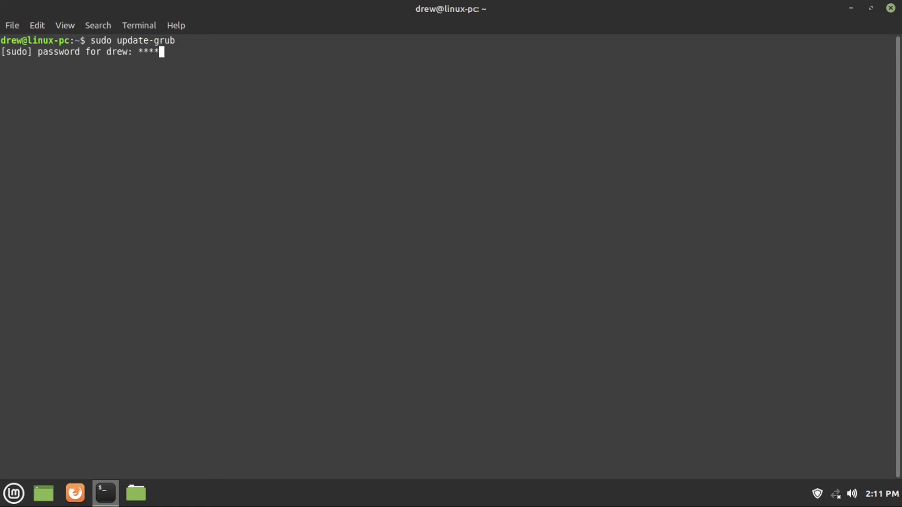
pyautogui.press('Return')
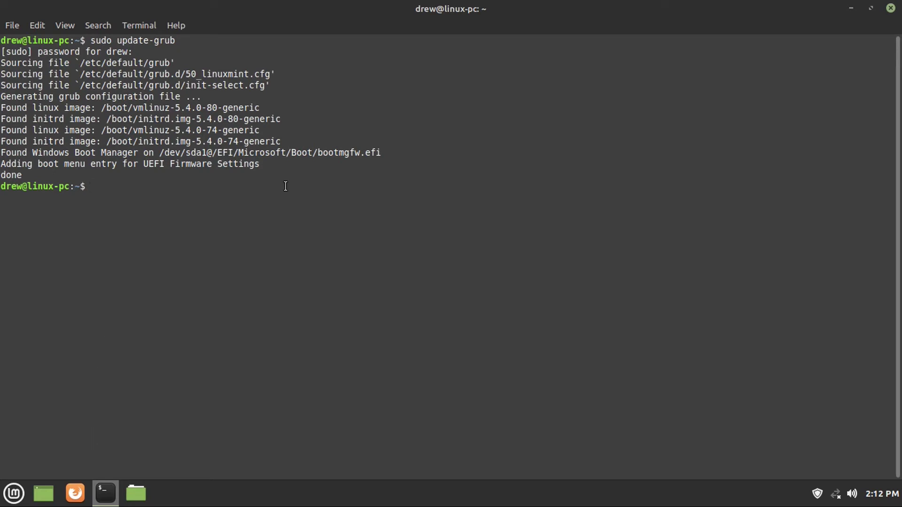
# - Navigate the file manager to /boot/efi/EFI, authenticating with the administrator password
pyautogui.click(134, 502)
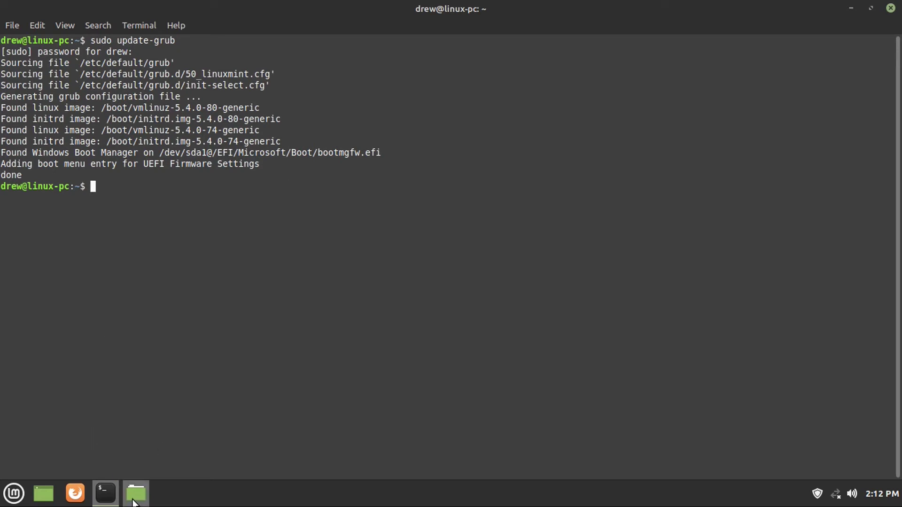
pyautogui.click(60, 215)
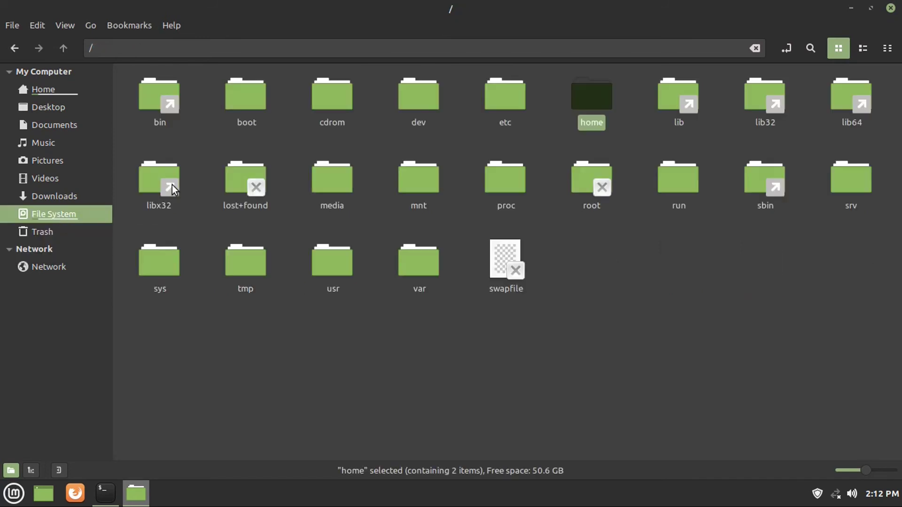
pyautogui.doubleClick(255, 98)
pyautogui.doubleClick(165, 101)
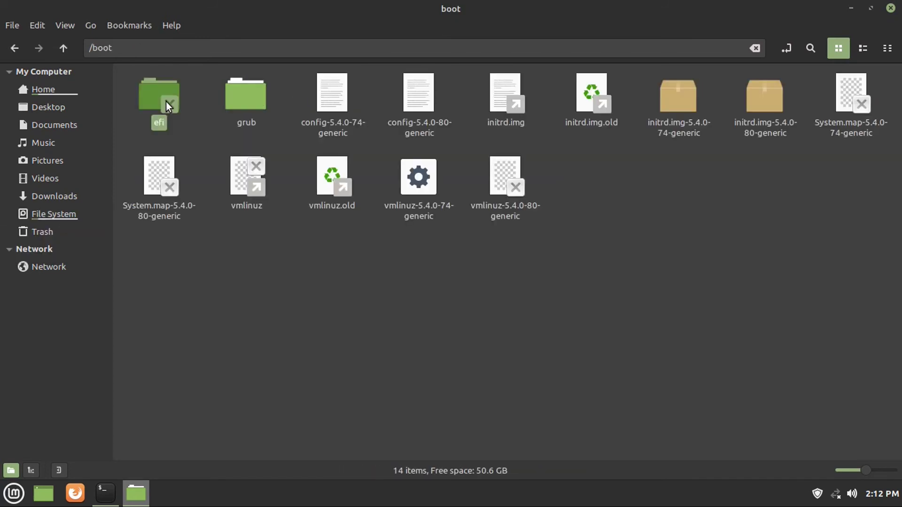
pyautogui.write('•••••••••••')
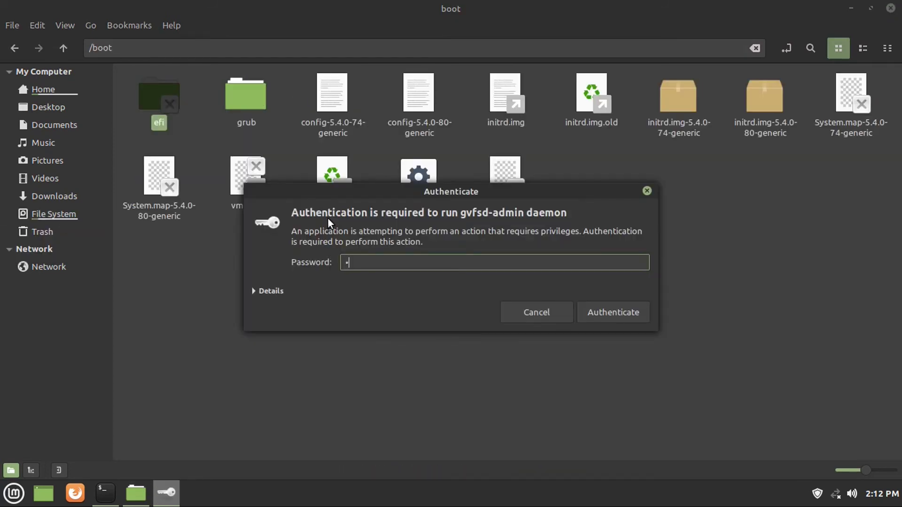
pyautogui.press('Return')
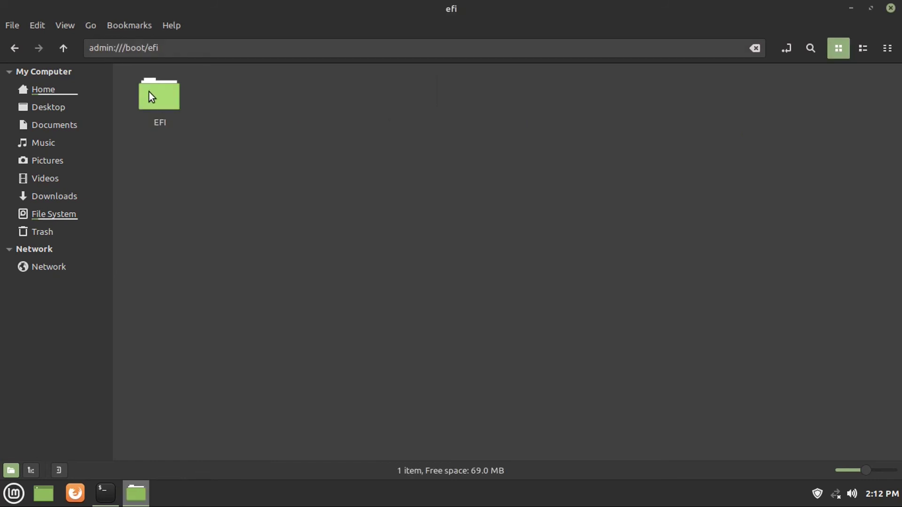
pyautogui.doubleClick(165, 97)
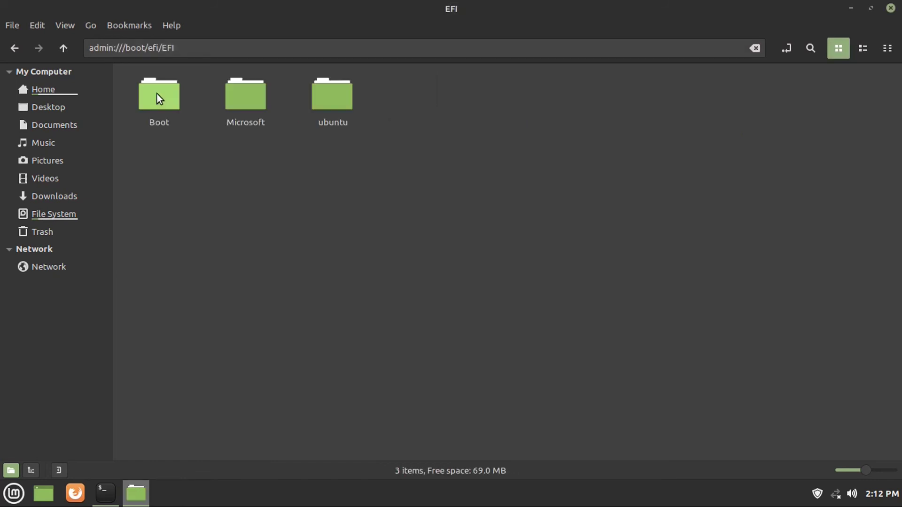
# - Permanently delete the Microsoft folder, leaving only Boot and ubuntu
pyautogui.click(237, 107)
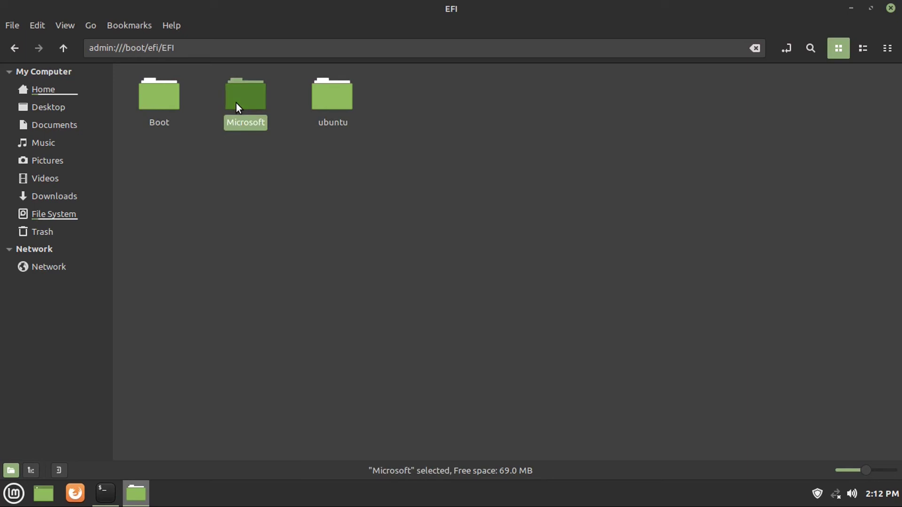
pyautogui.press('Delete')
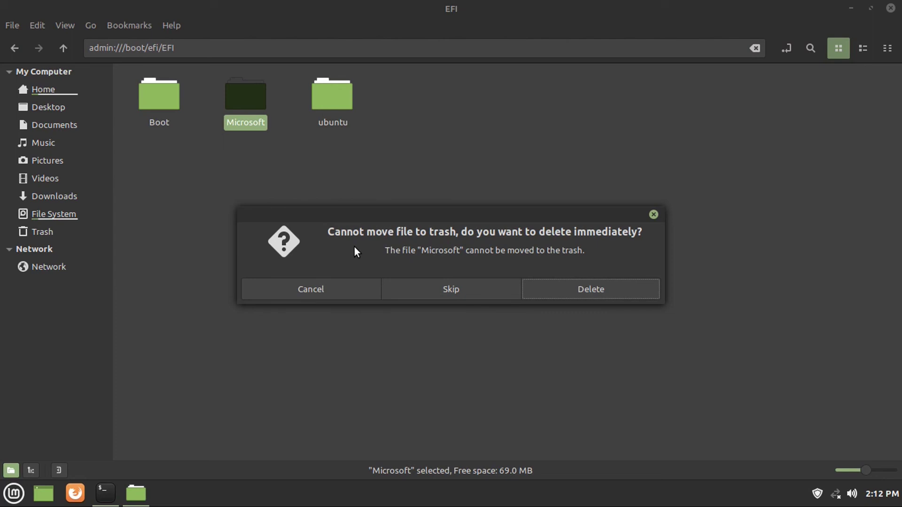
pyautogui.click(567, 289)
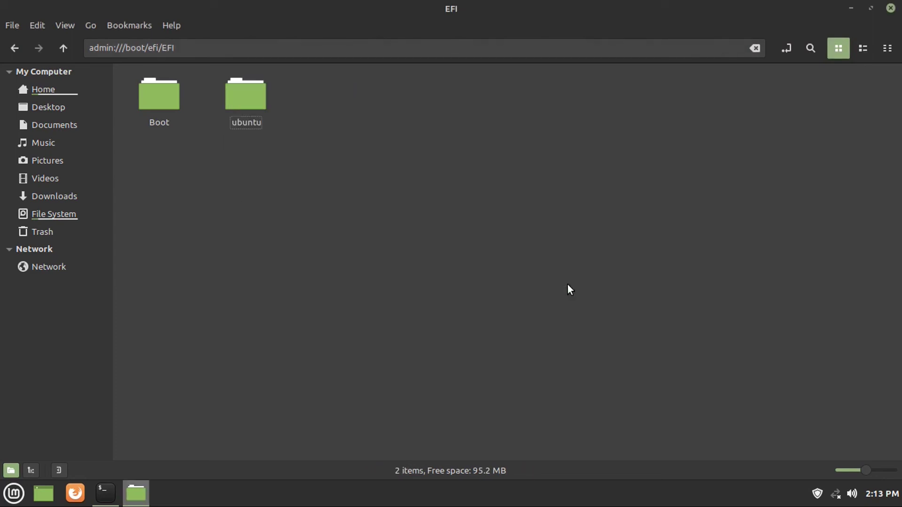
# - Close the file manager, rerun sudo update-grub from history, and exit the terminal with Ctrl+D
pyautogui.click(889, 8)
pyautogui.press('Up')
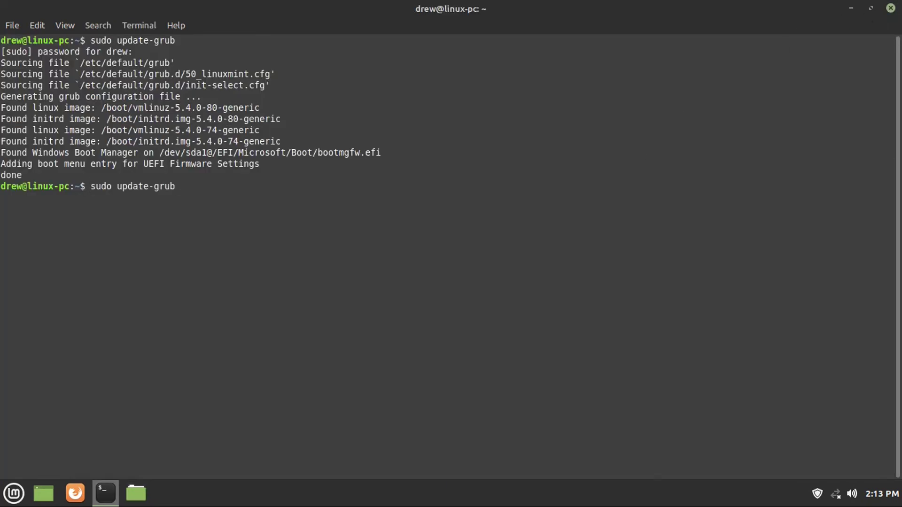
pyautogui.press('Return')
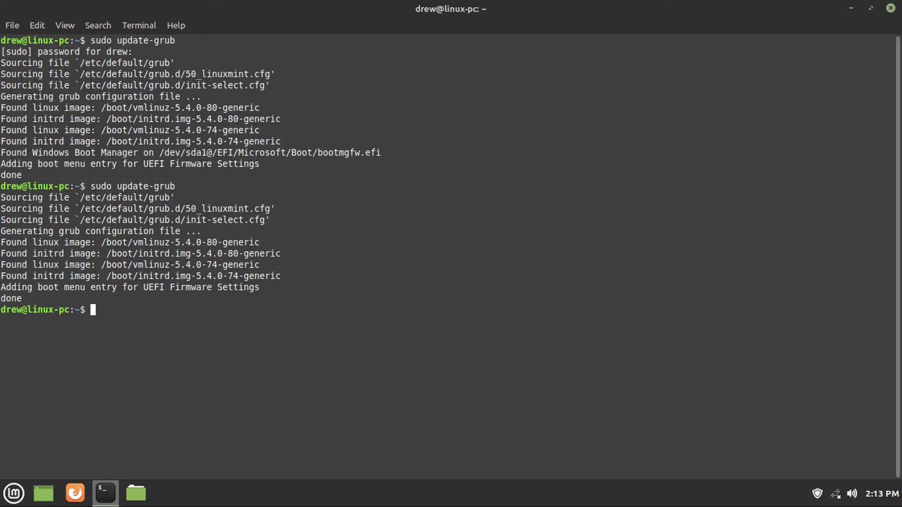
pyautogui.hotkey('ctrl', 'd')
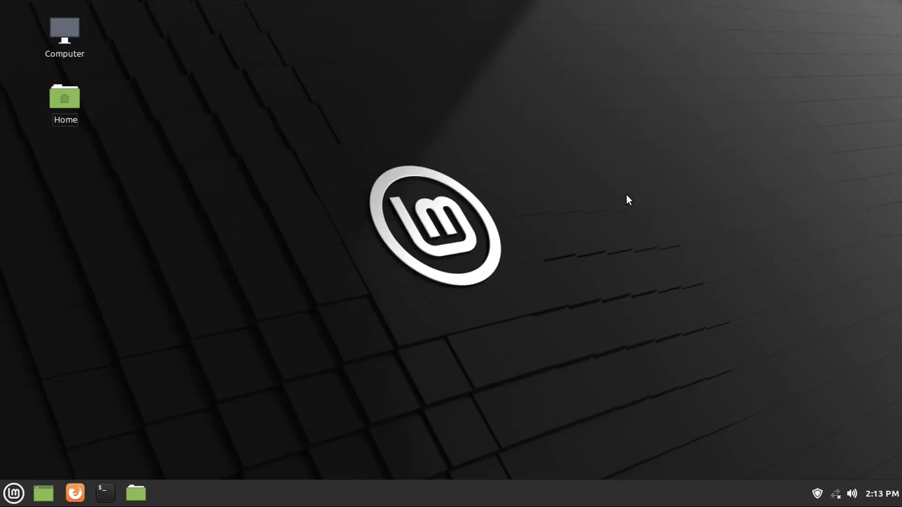